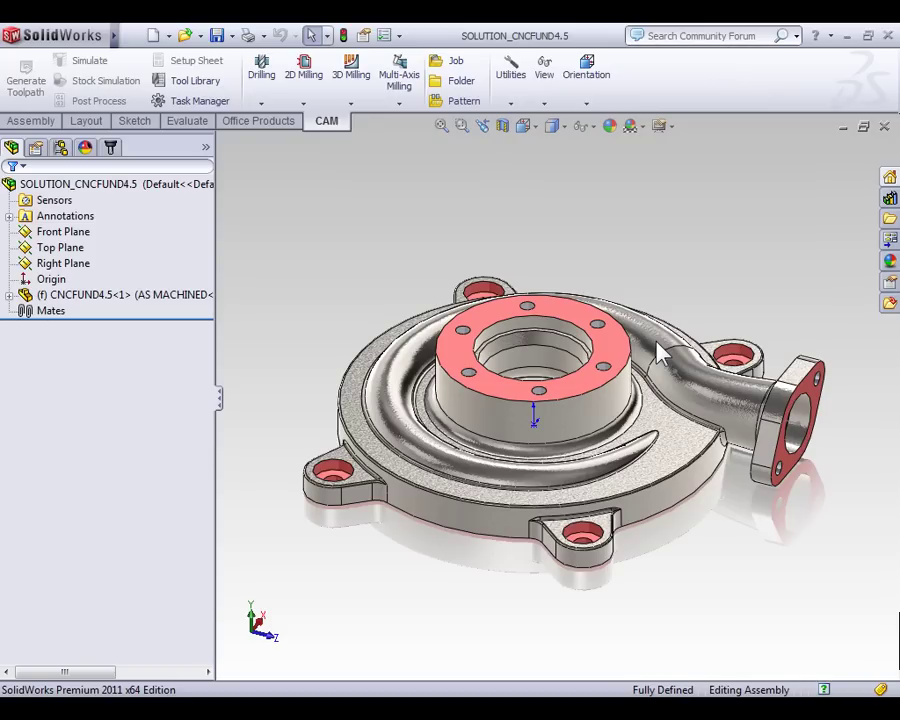
# Step: Open the CNCFUND4.5 part, activate its AS CAST configuration, and return to the SOLUTION_CNCFUND4.5 assembly
pyautogui.click(660, 352)
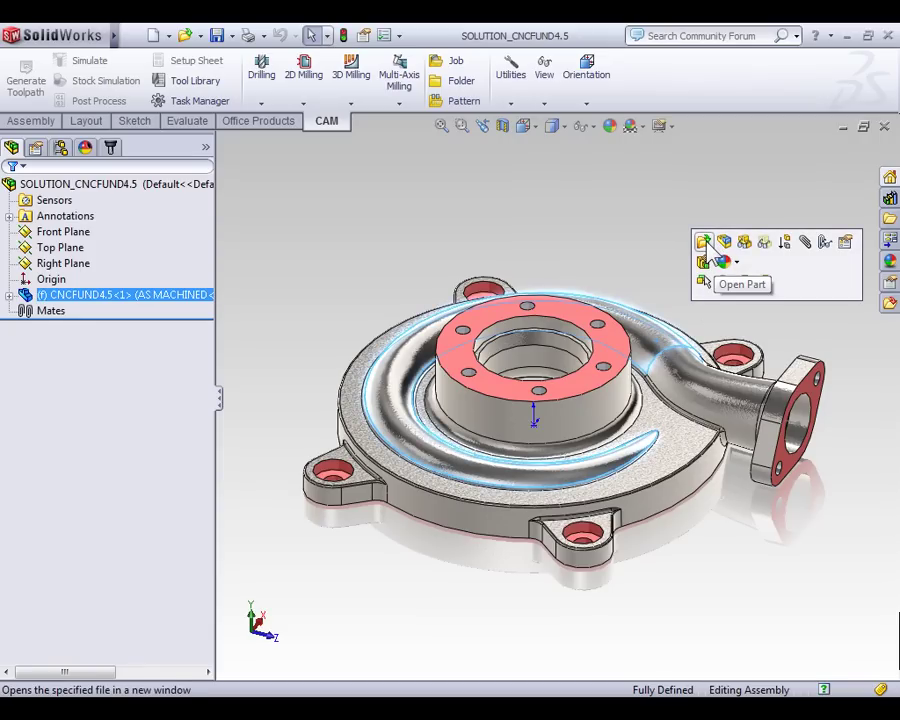
pyautogui.click(705, 281)
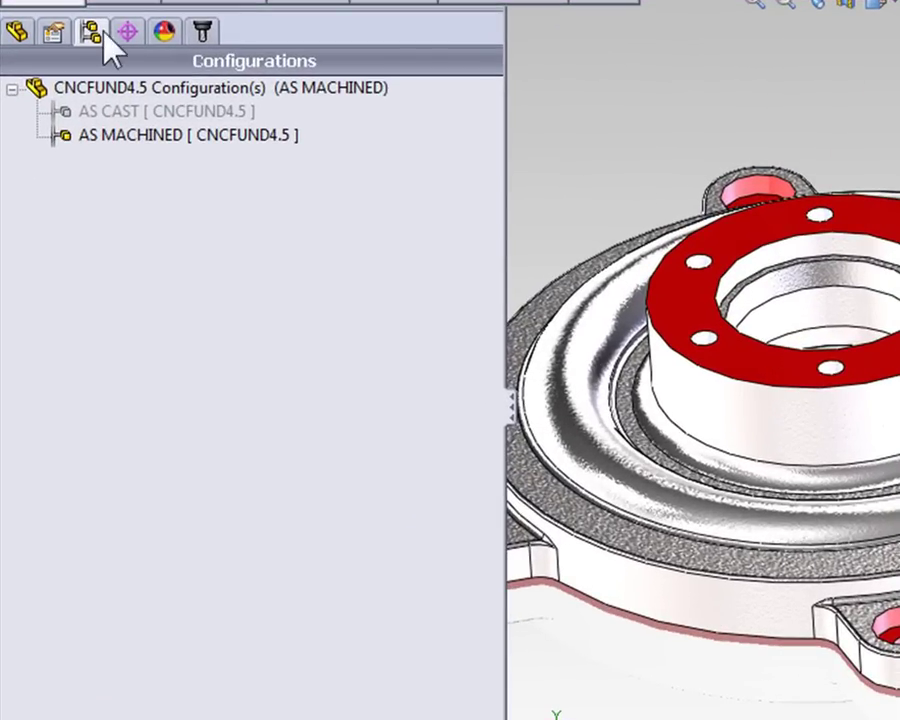
pyautogui.click(96, 115)
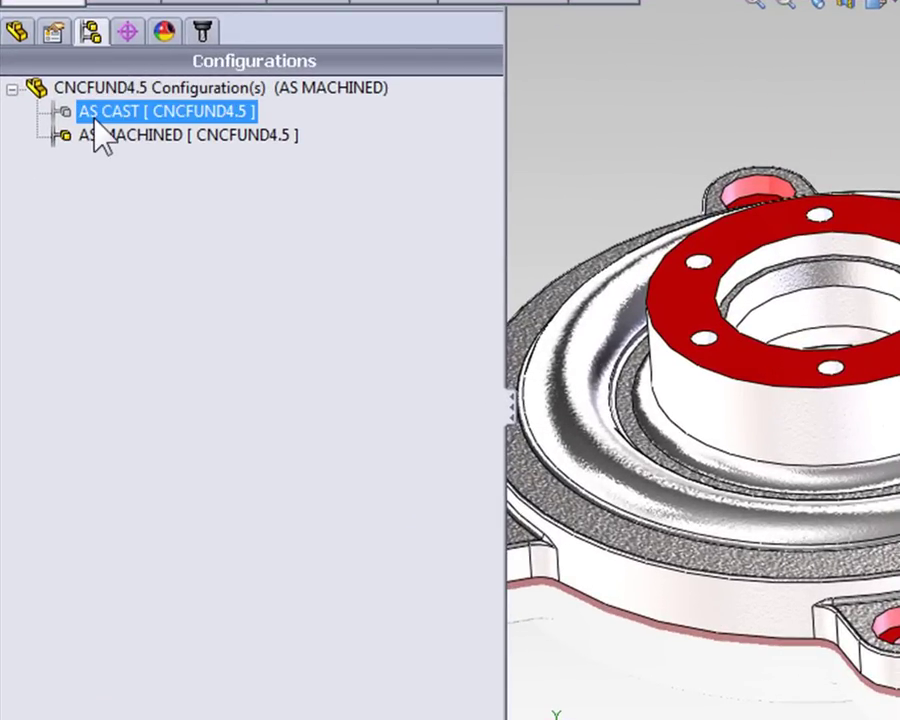
pyautogui.click(102, 137)
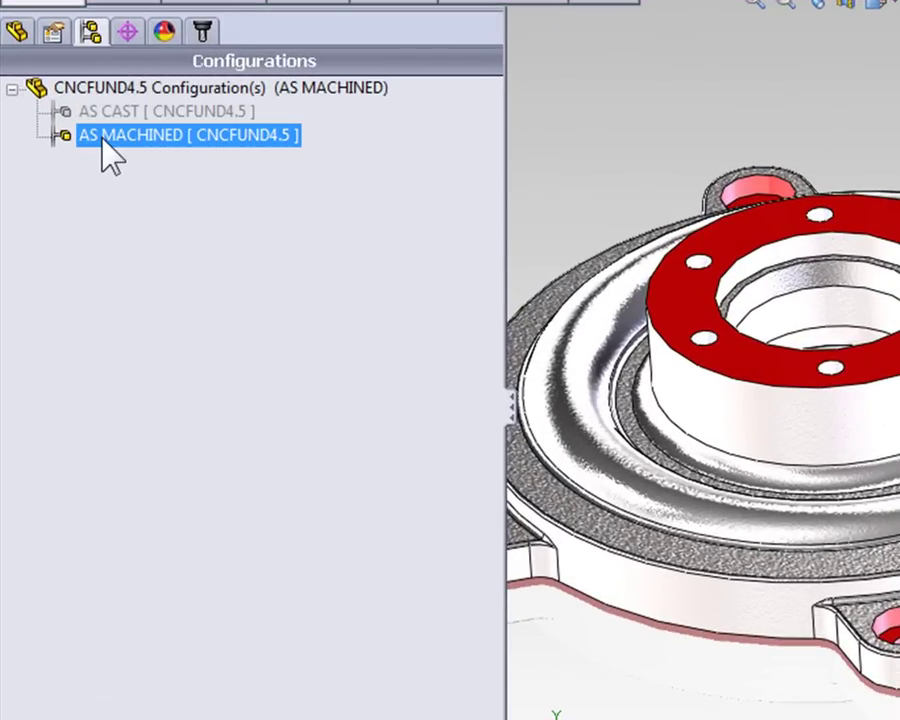
pyautogui.click(115, 115)
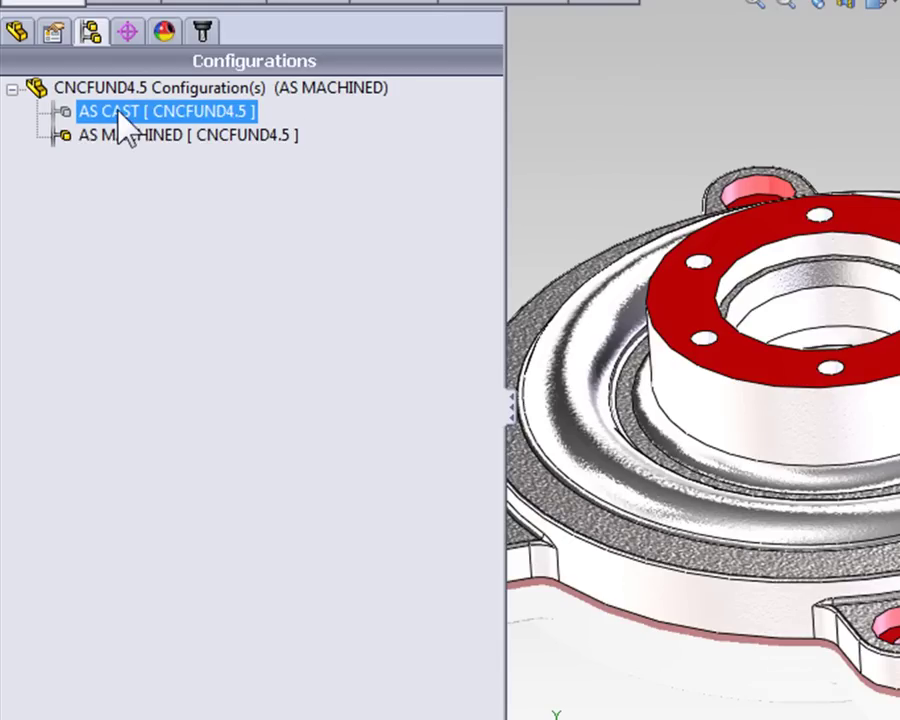
pyautogui.doubleClick(128, 118)
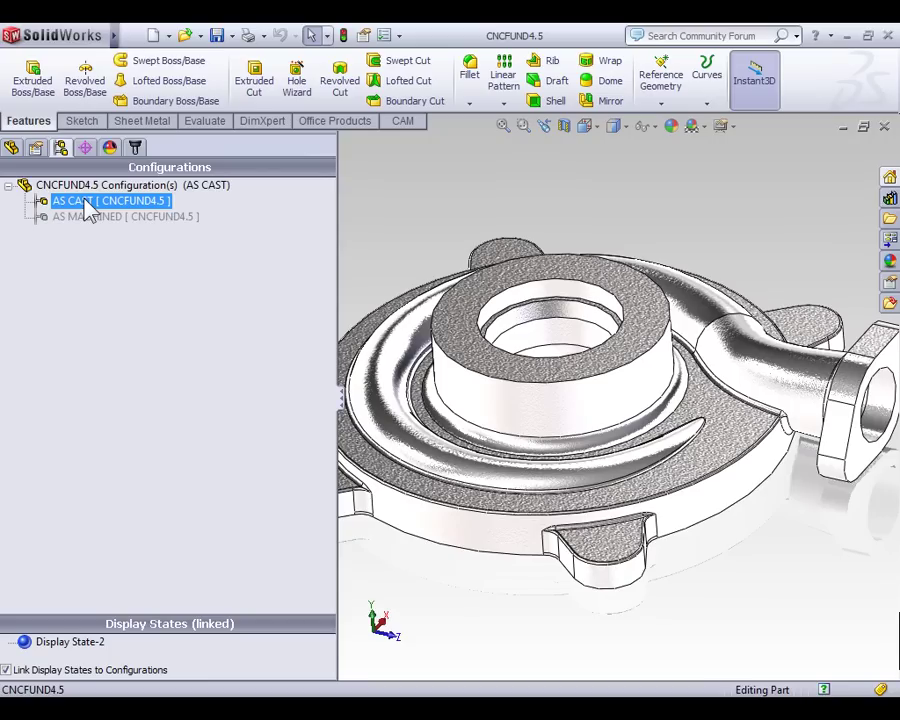
pyautogui.hotkey('ctrl', 'Tab')
pyautogui.hotkey('ctrl', 'Tab')
pyautogui.hotkey('ctrl', 'Tab')
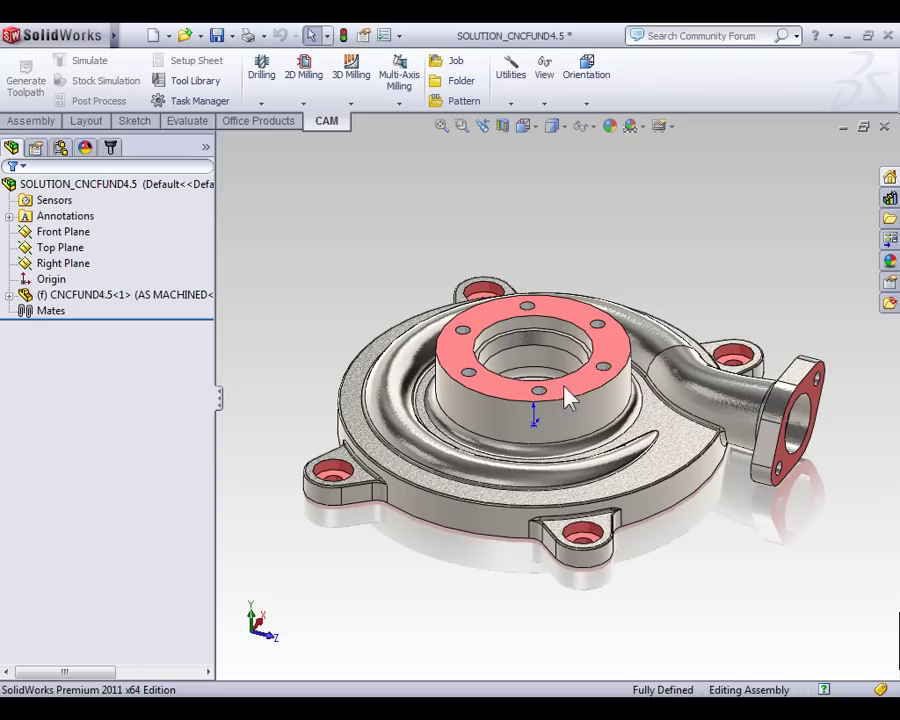
# Step: Drag a second CNCFUND4.5 copy from the tree and snap it onto the first as CNCFUND4.5<3>
pyautogui.click(597, 127)
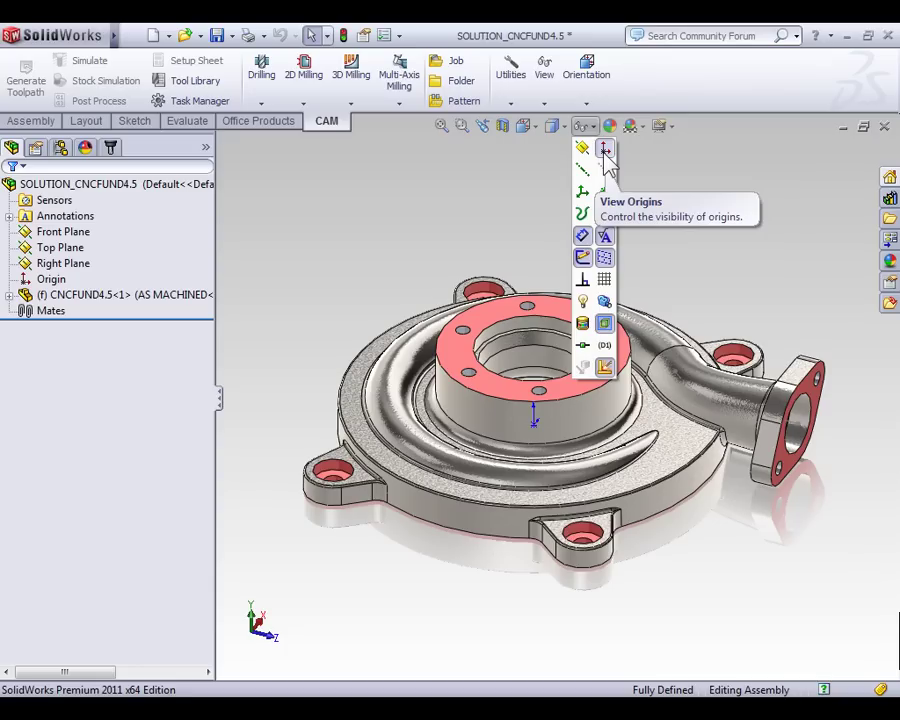
pyautogui.click(500, 190)
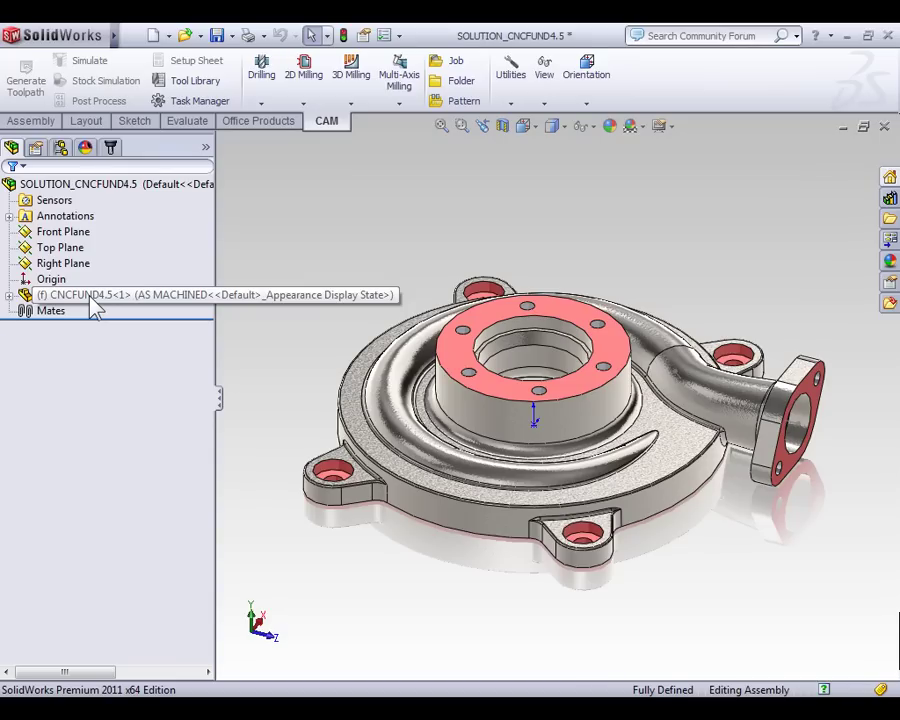
pyautogui.moveTo(92, 300); pyautogui.dragTo(338, 305)
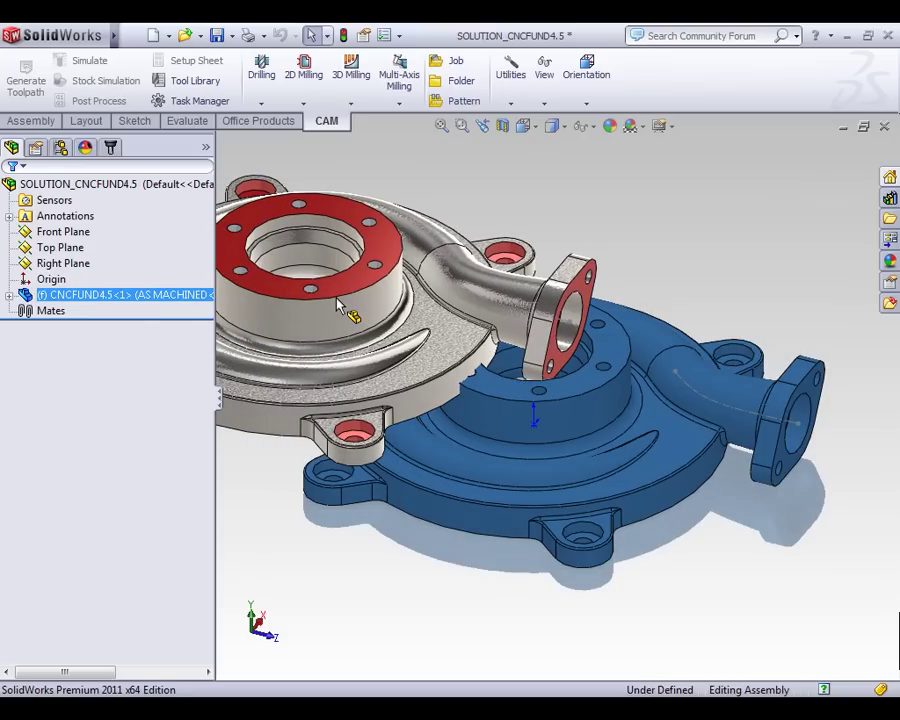
pyautogui.moveTo(338, 305); pyautogui.dragTo(535, 430)
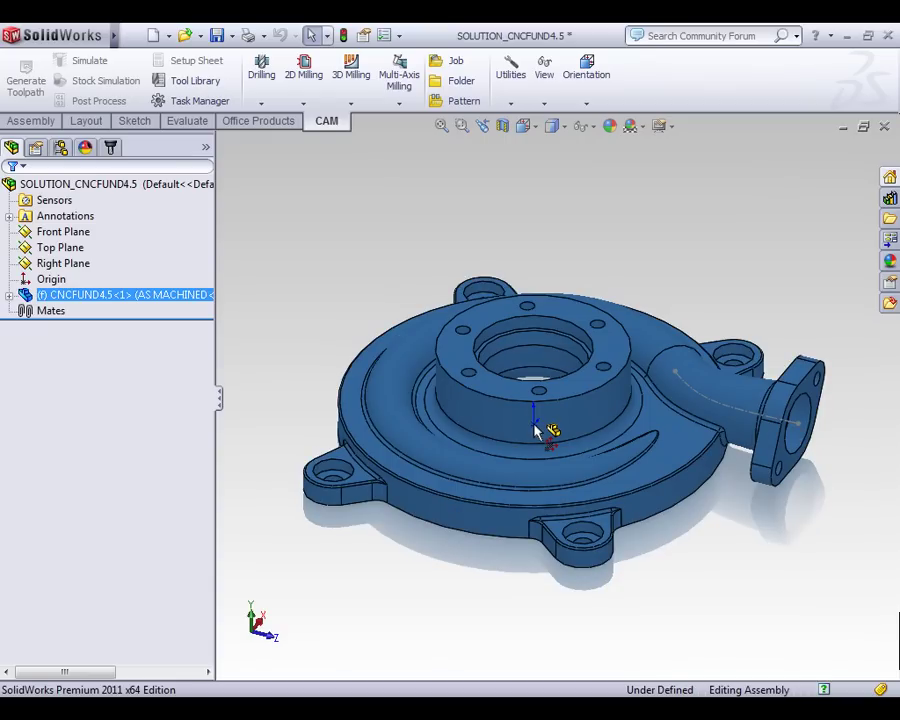
pyautogui.moveTo(536, 430); pyautogui.dragTo(537, 432)
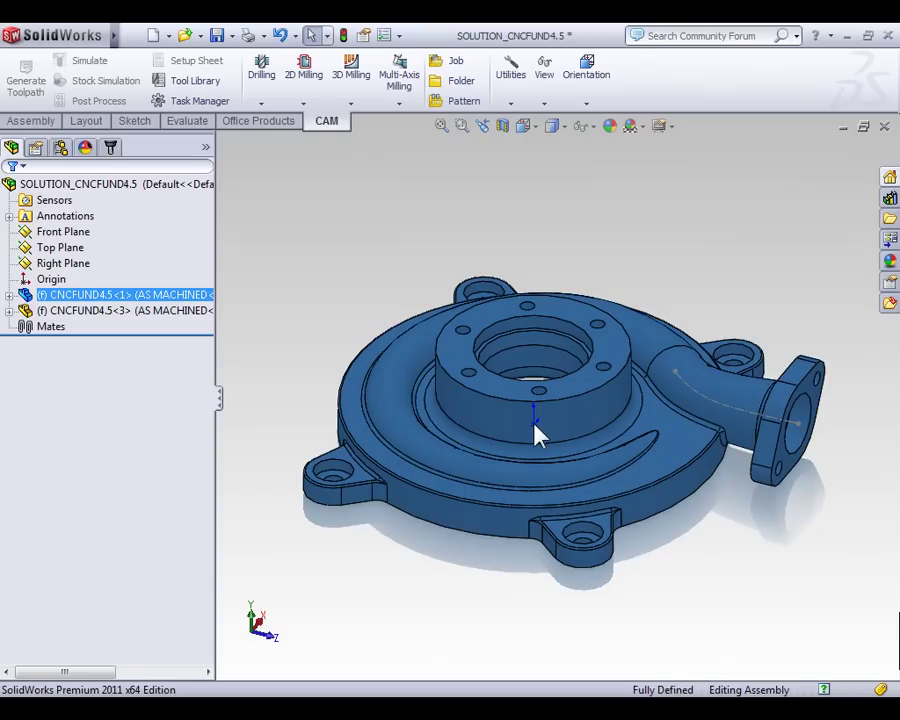
pyautogui.click(398, 290)
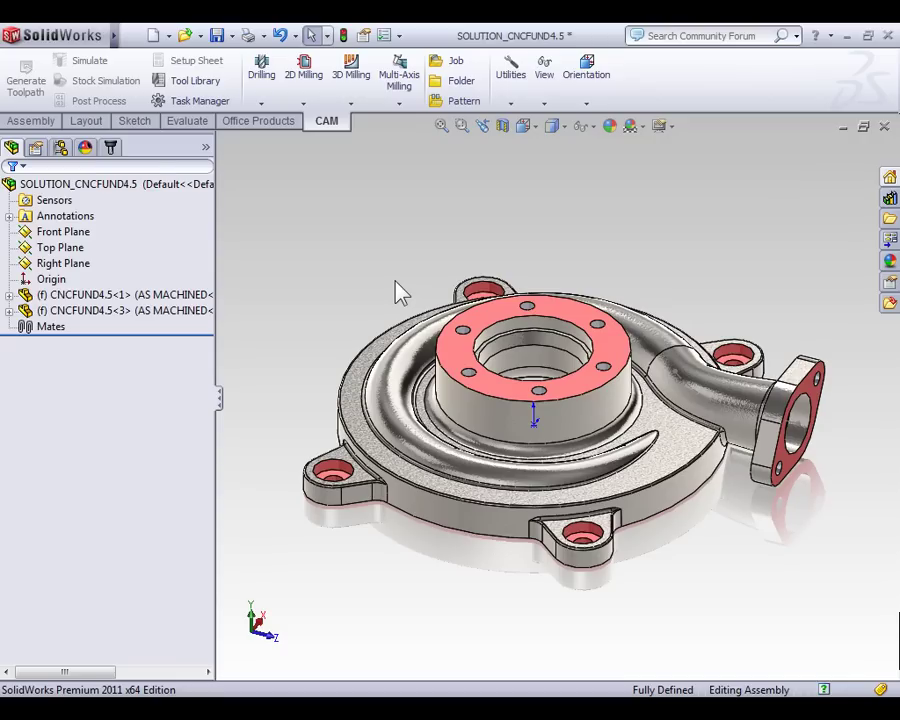
# Step: Set the referenced configuration of CNCFUND4.5<3> to AS CAST in its Component Properties
pyautogui.click(131, 316)
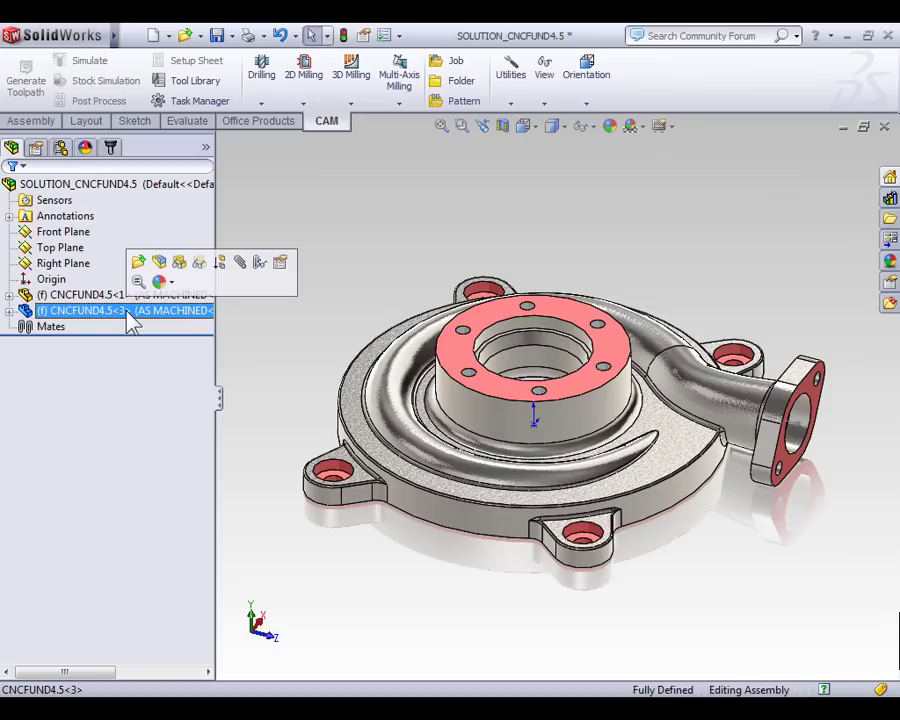
pyautogui.keyDown('ctrl'); pyautogui.click(100, 295); pyautogui.keyUp('ctrl')
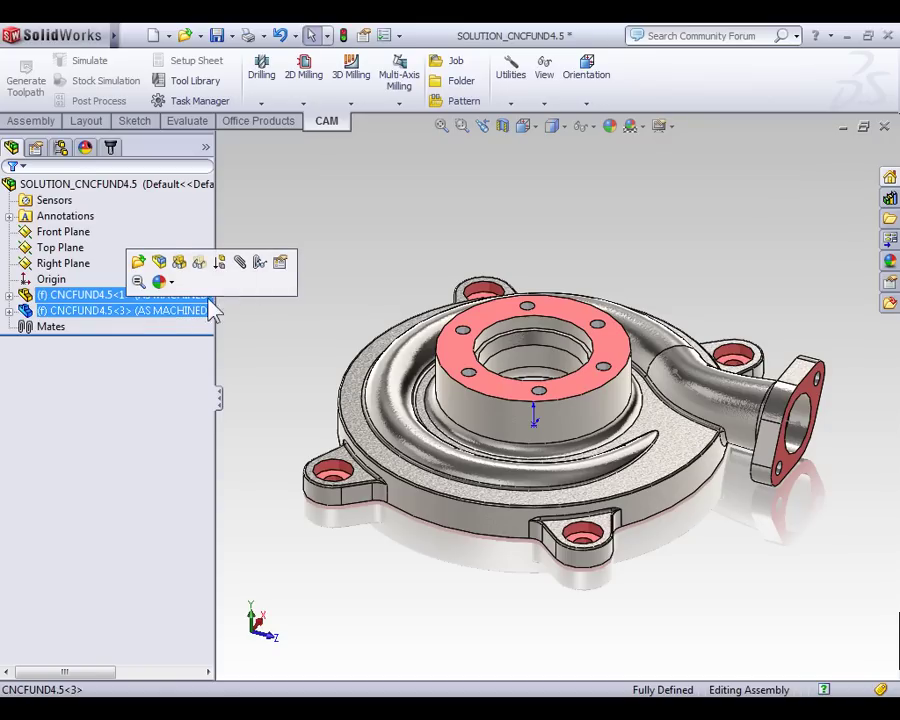
pyautogui.click(280, 263)
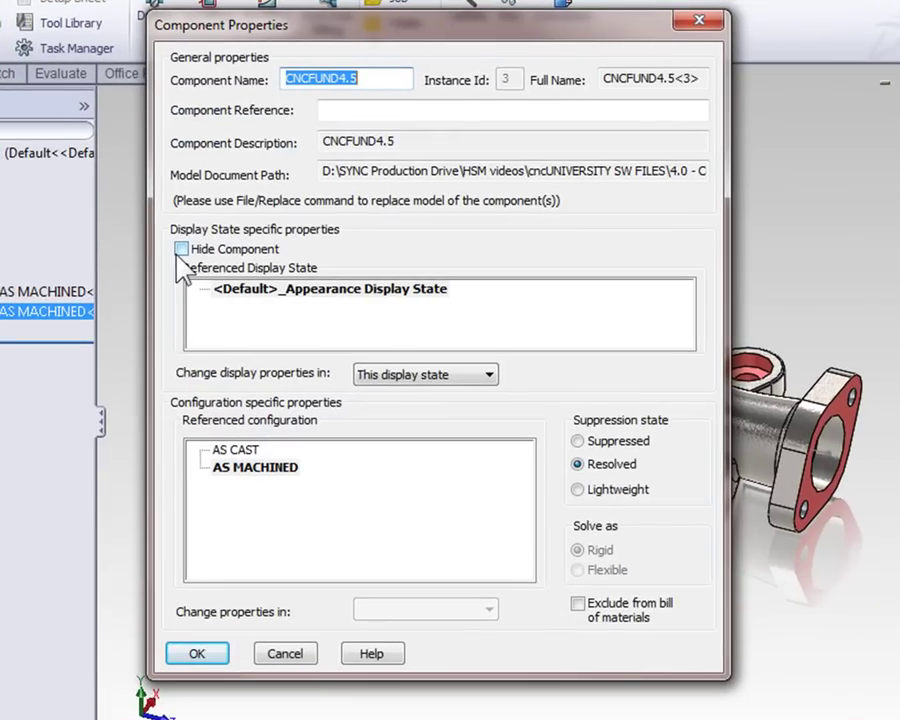
pyautogui.click(250, 452)
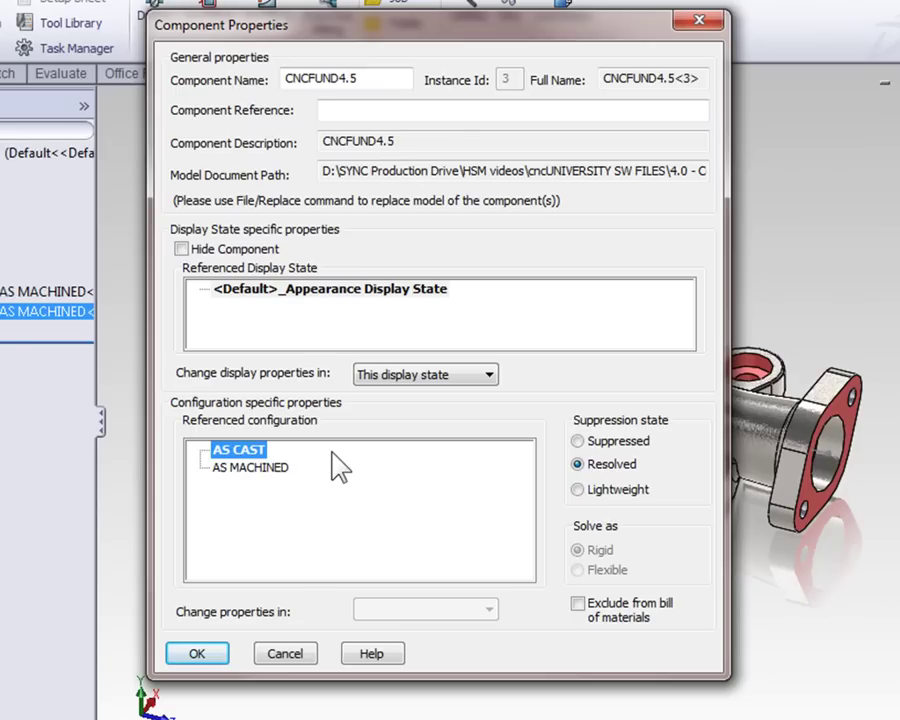
pyautogui.click(198, 657)
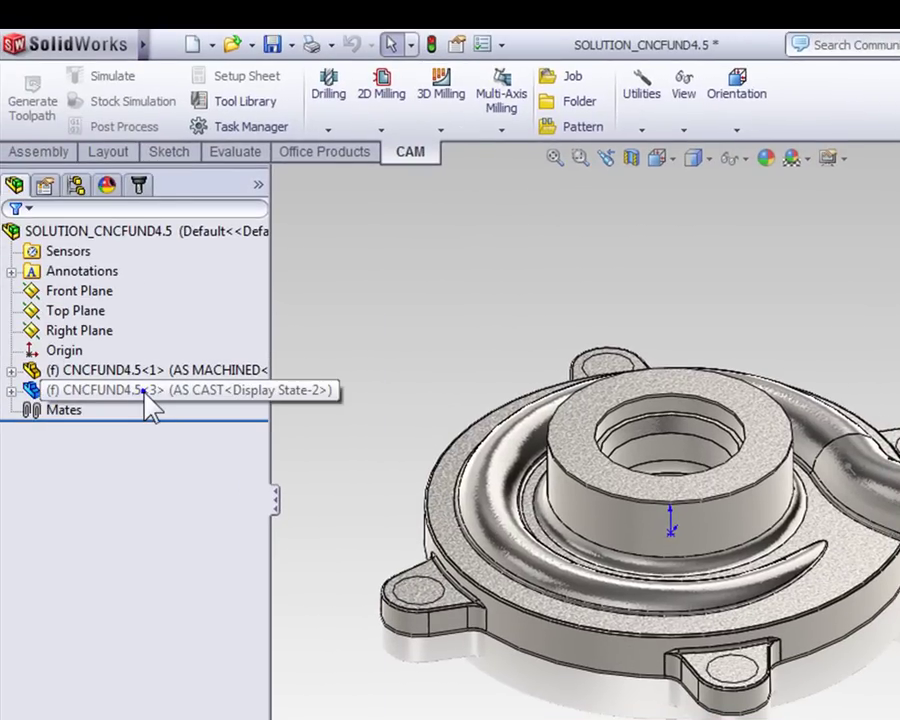
# Step: Make the AS CAST copy CNCFUND4.5<3> transparent and clear the selection
pyautogui.rightClick(151, 404)
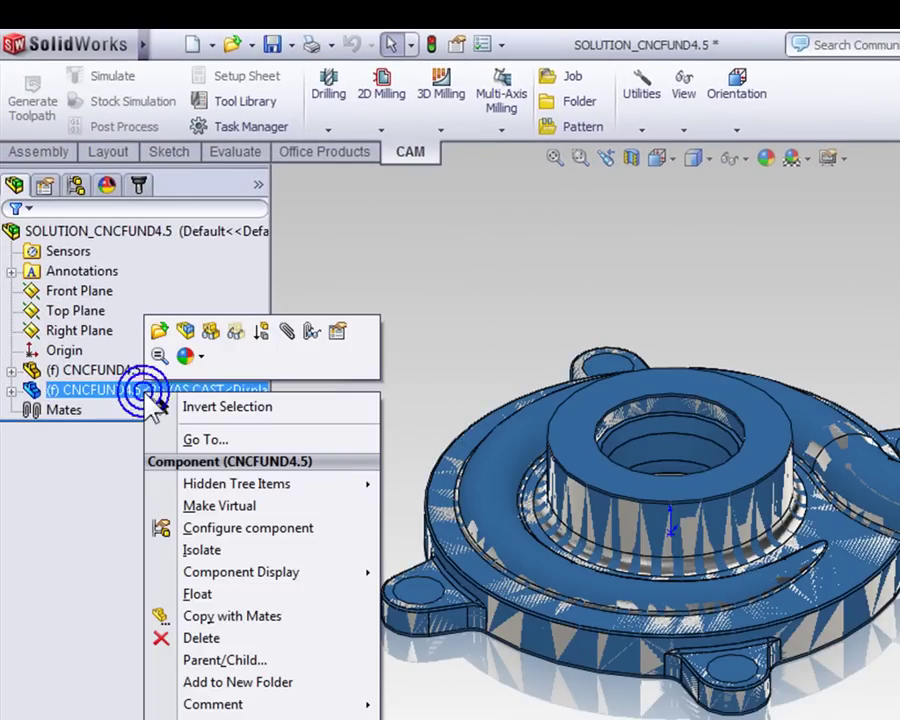
pyautogui.click(242, 328)
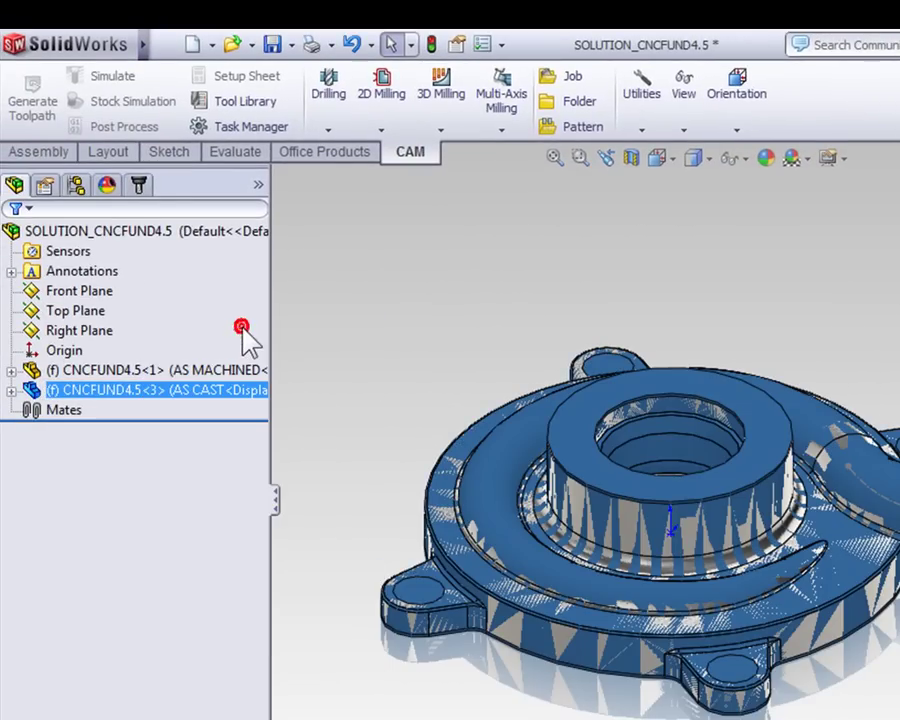
pyautogui.click(421, 328)
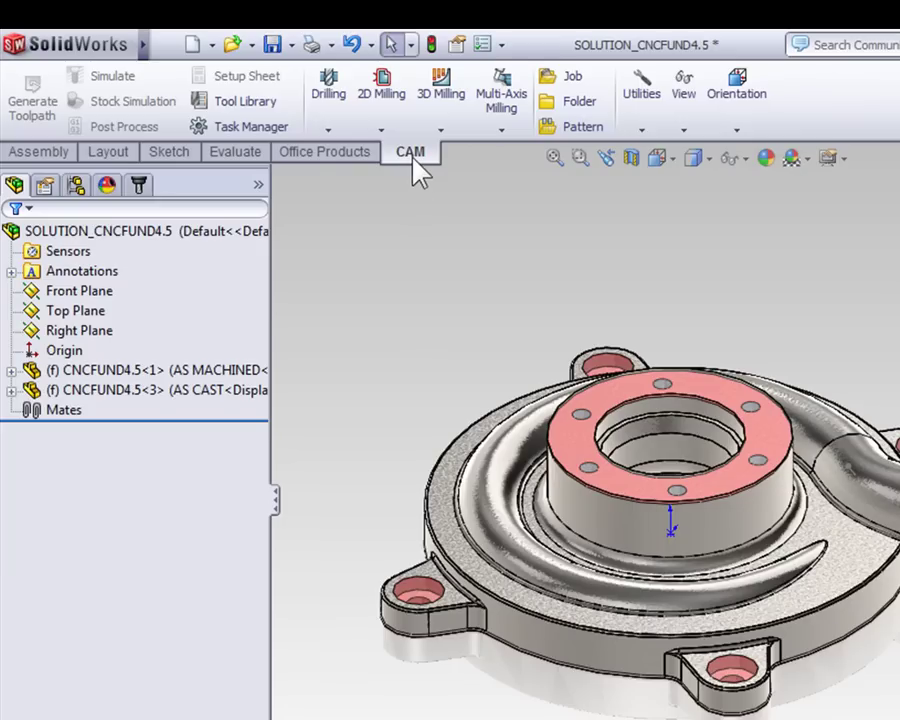
# Step: Start a CAM job and replace its model list with the machined housing CNCFUND4.5<1>
pyautogui.click(562, 78)
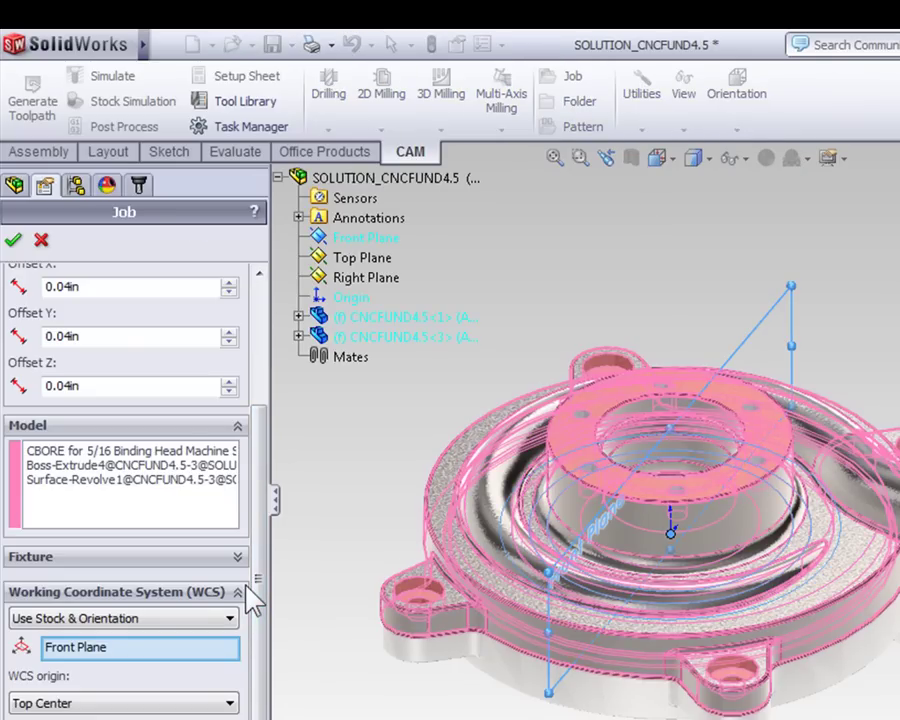
pyautogui.click(165, 515)
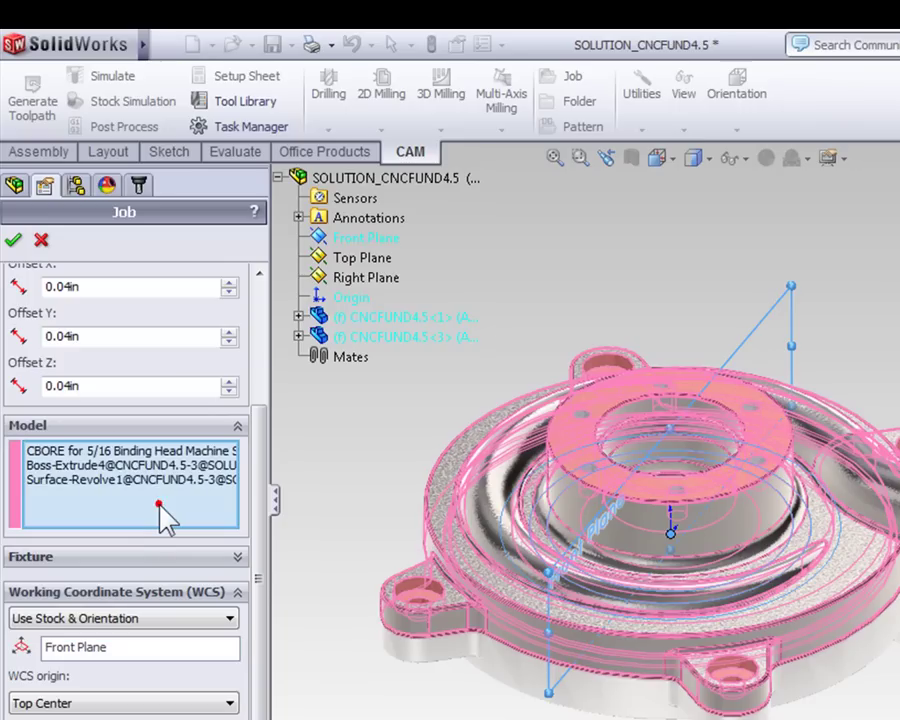
pyautogui.click(148, 480)
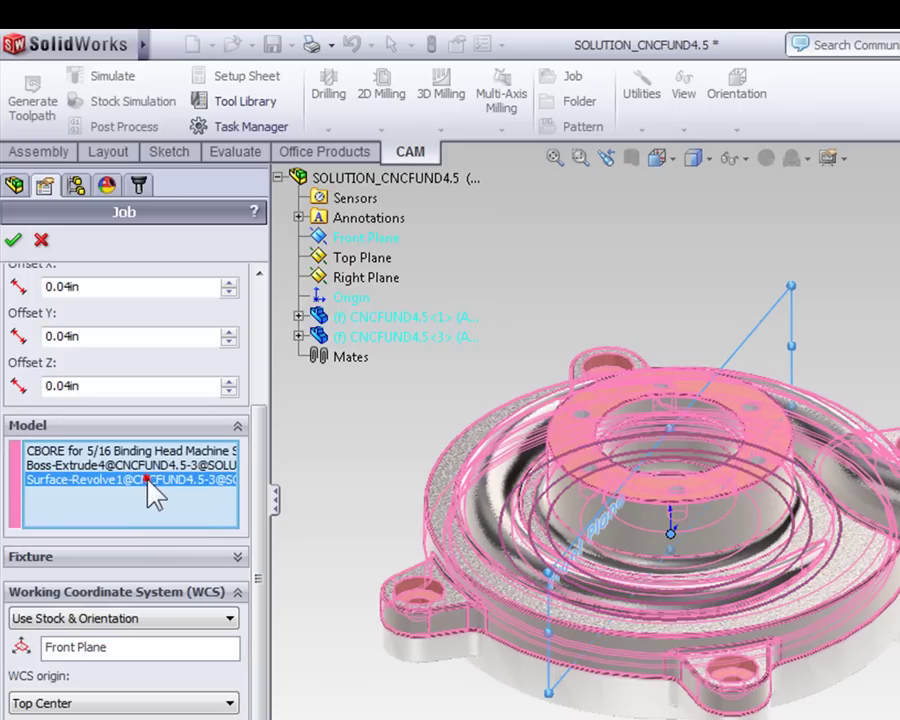
pyautogui.press('Delete')
pyautogui.press('Delete')
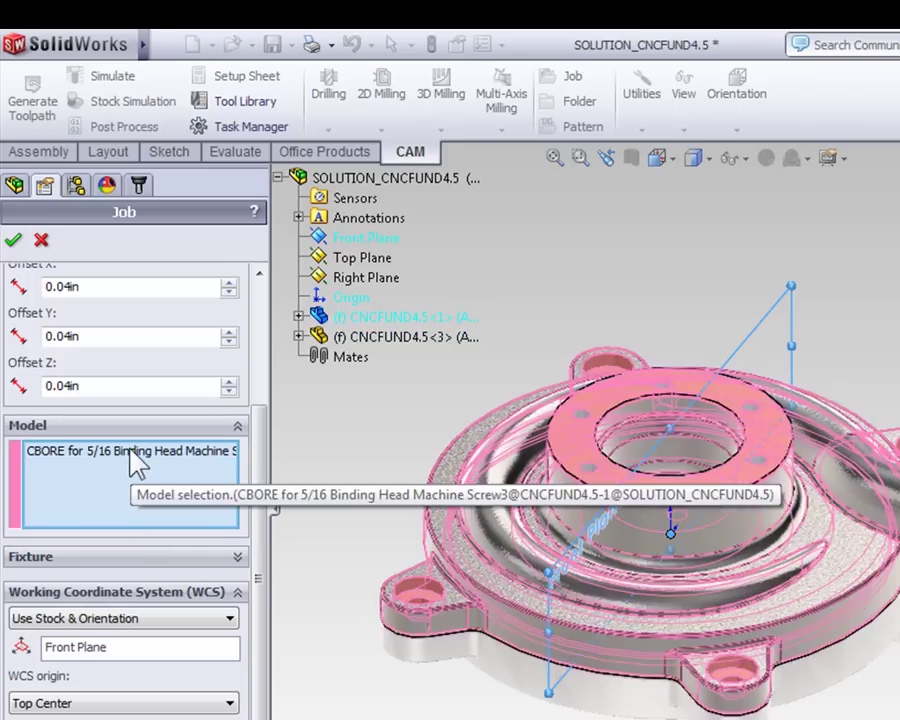
pyautogui.press('Delete')
pyautogui.click(348, 431)
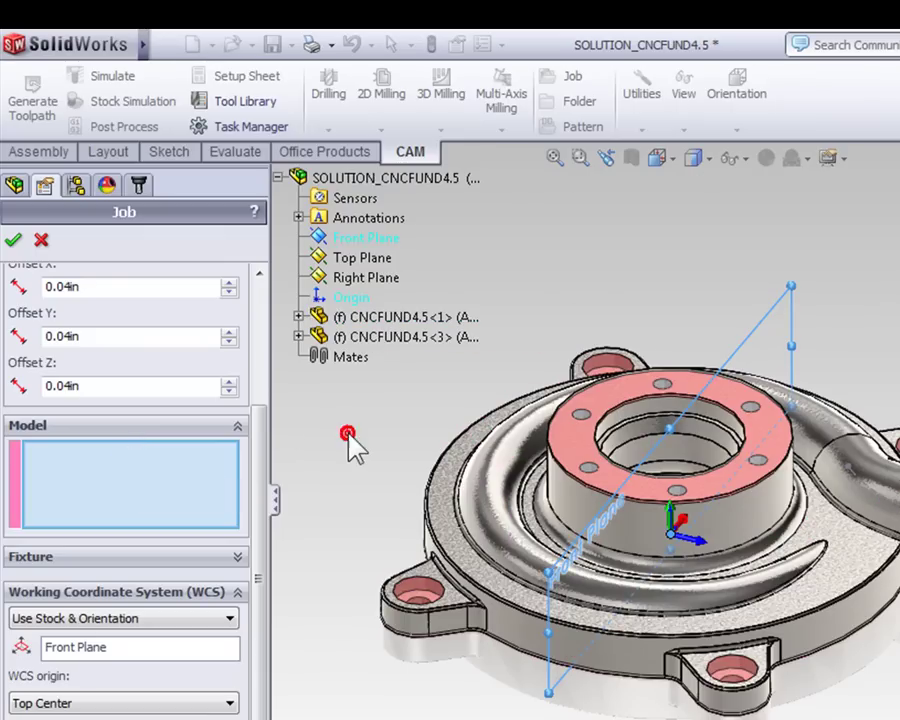
pyautogui.click(400, 321)
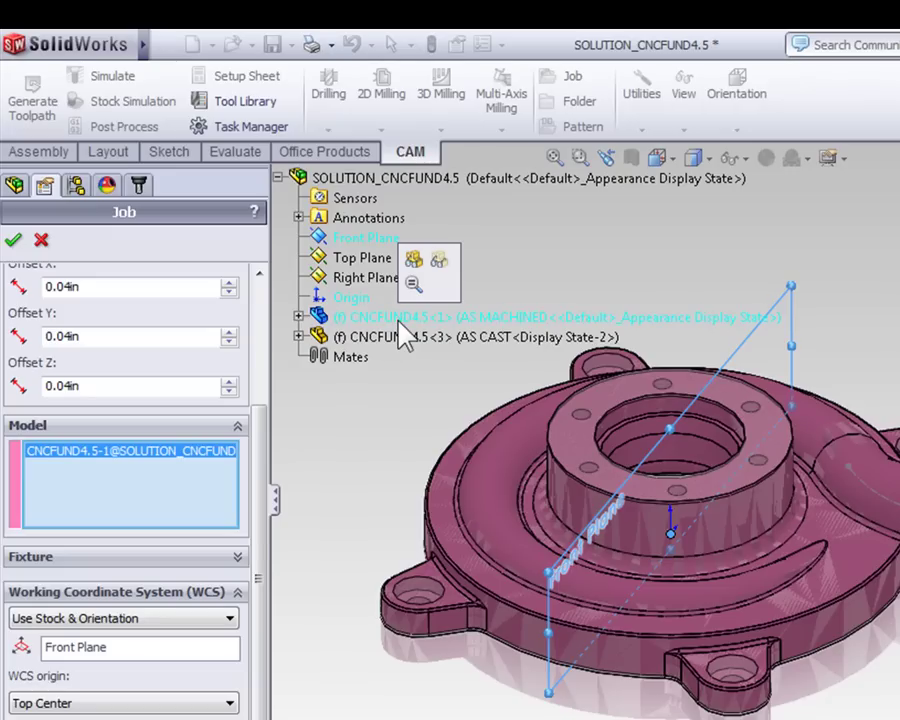
pyautogui.click(257, 515)
# Step: Set the job stock to From Solid using the as-cast CNCFUND4.5<3> and confirm the job
pyautogui.scroll(3, 261, 497)
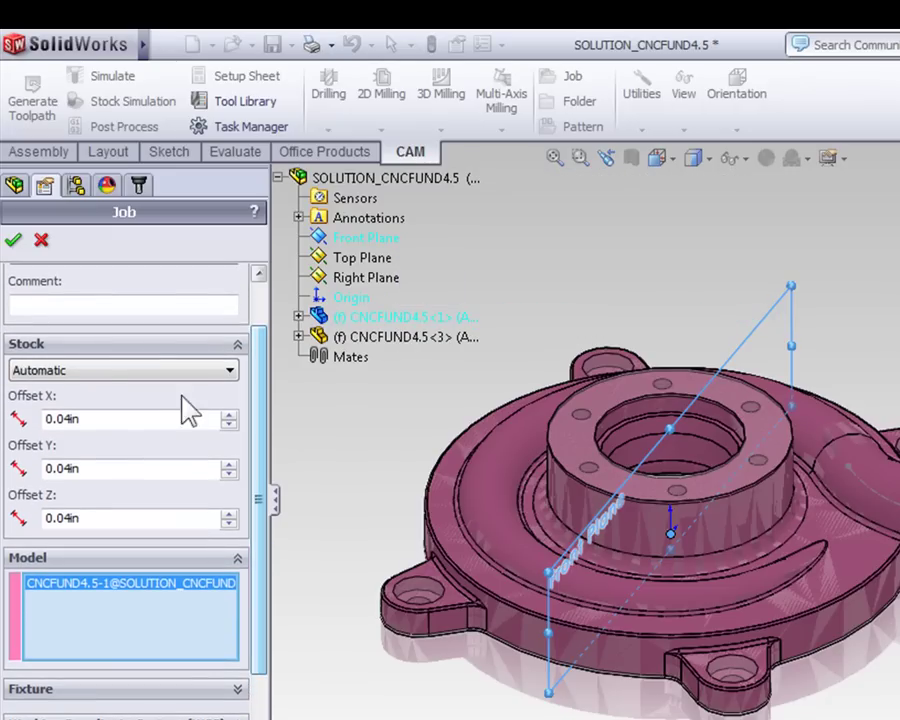
pyautogui.click(96, 371)
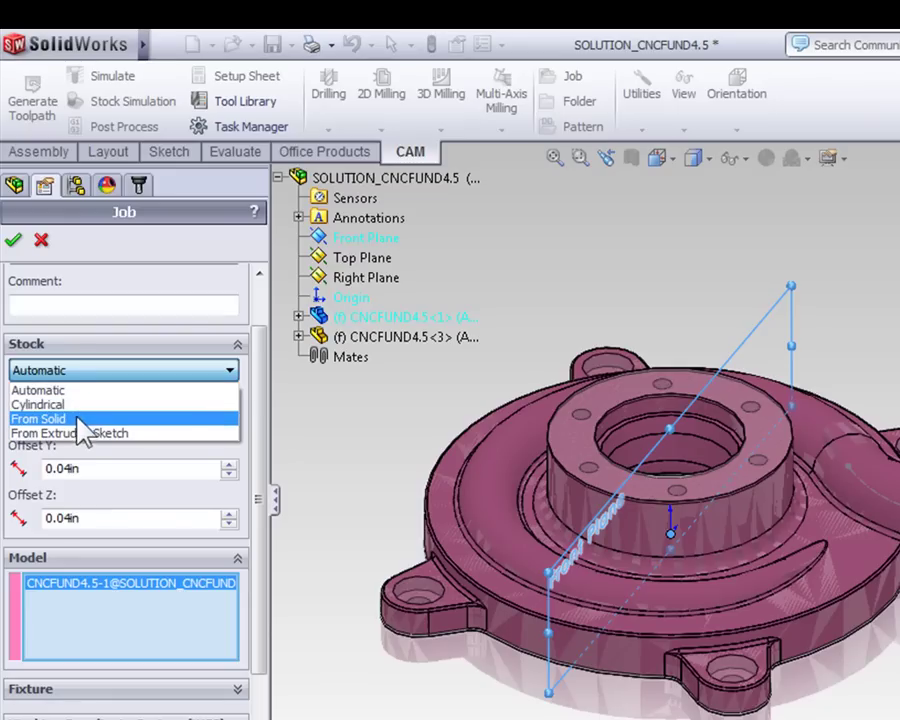
pyautogui.click(75, 418)
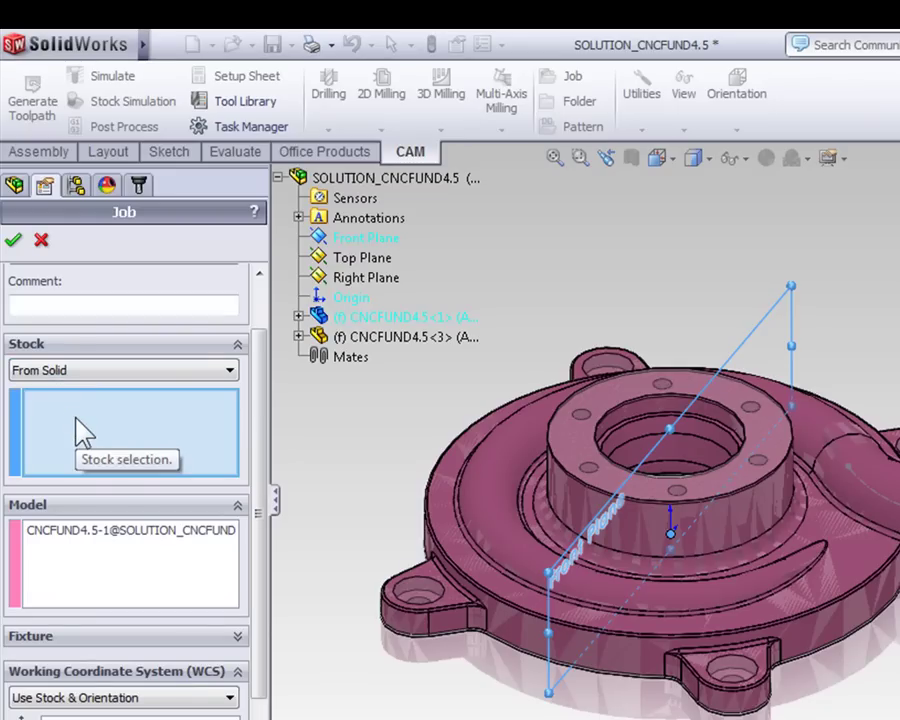
pyautogui.click(347, 336)
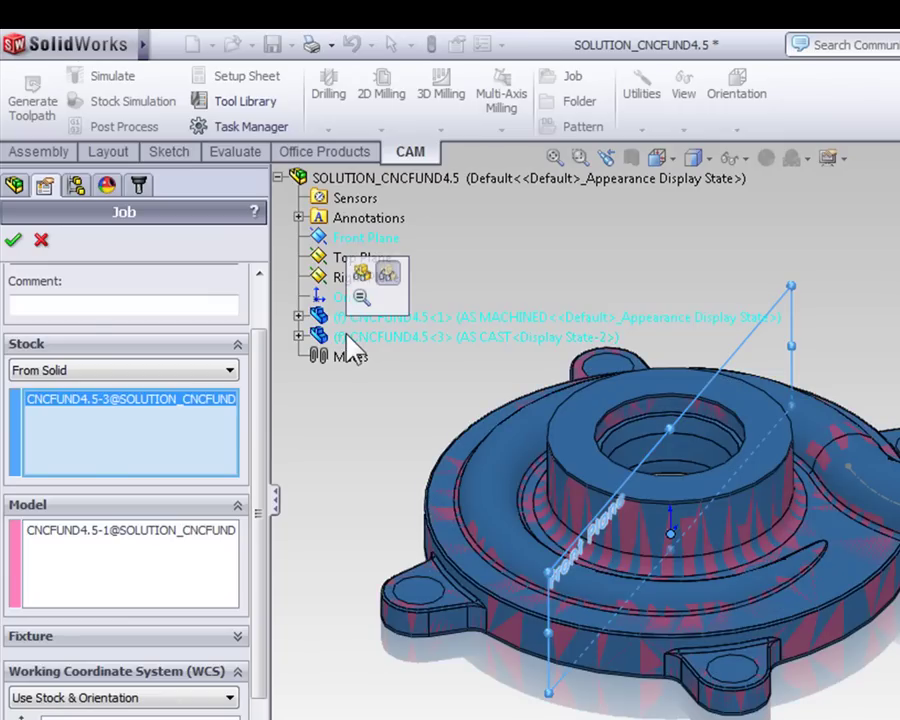
pyautogui.click(13, 241)
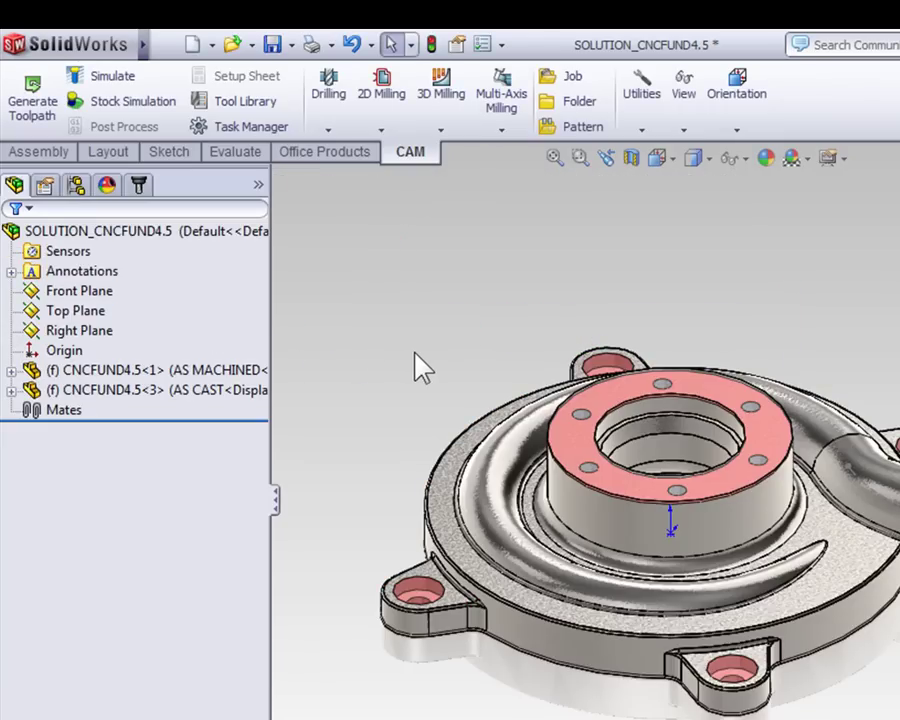
# Step: Switch to the CAM operation tree and select the new Job under SOLUTION_CNCFUND4 Operation(s)
pyautogui.click(146, 187)
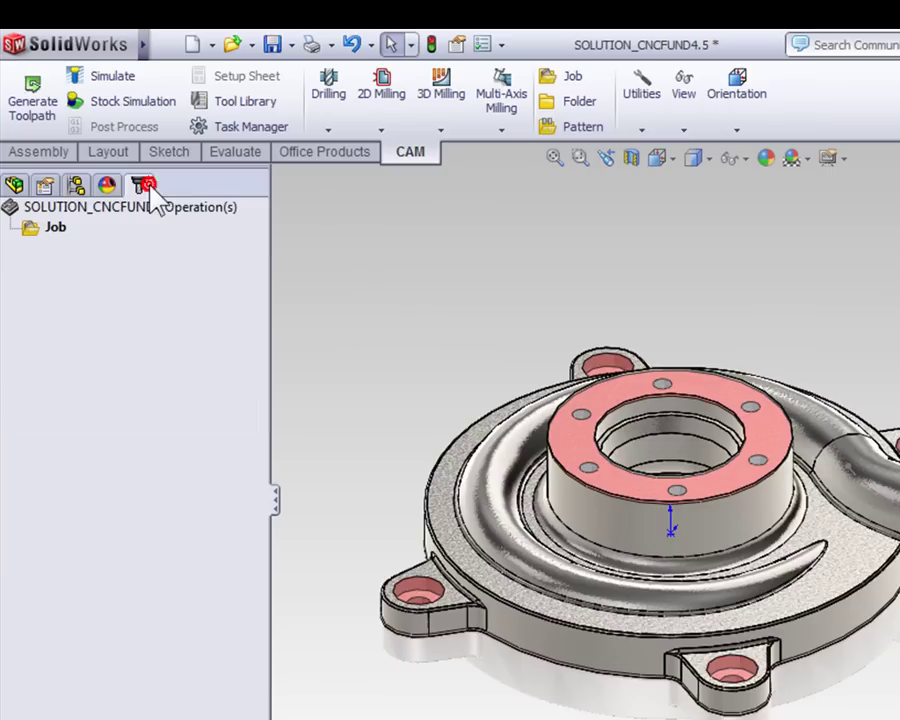
pyautogui.click(53, 228)
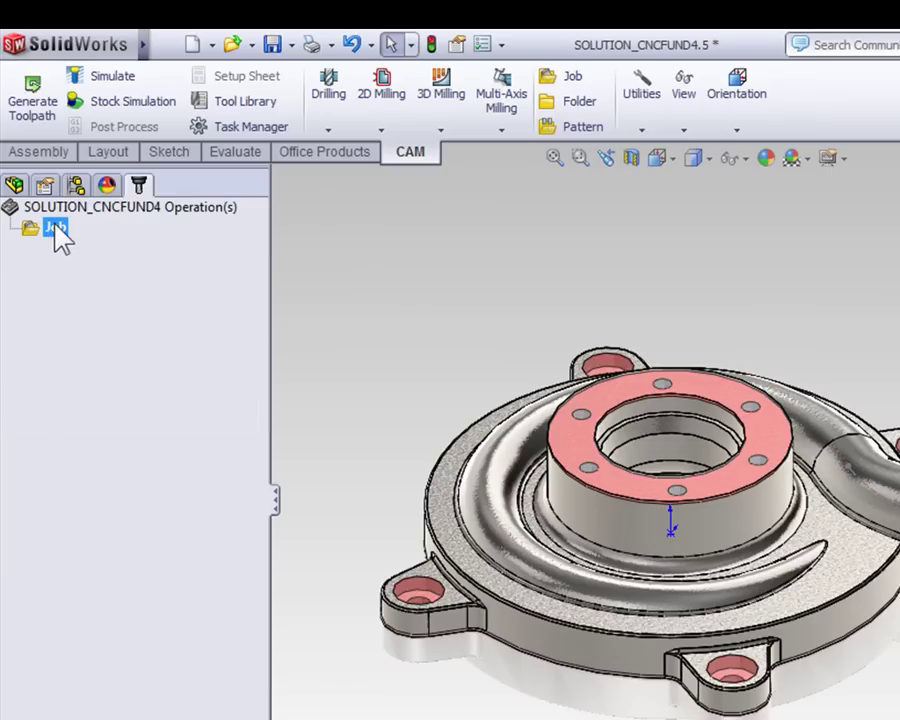